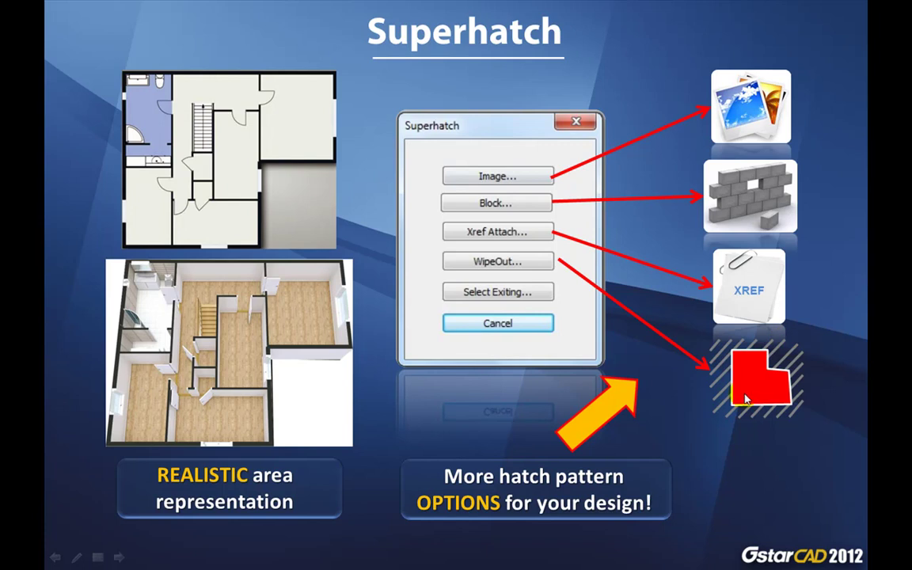
Open Superhatch.dwg in GstarCAD from the hyperlink at the slide's bottom right.
click(795, 559)
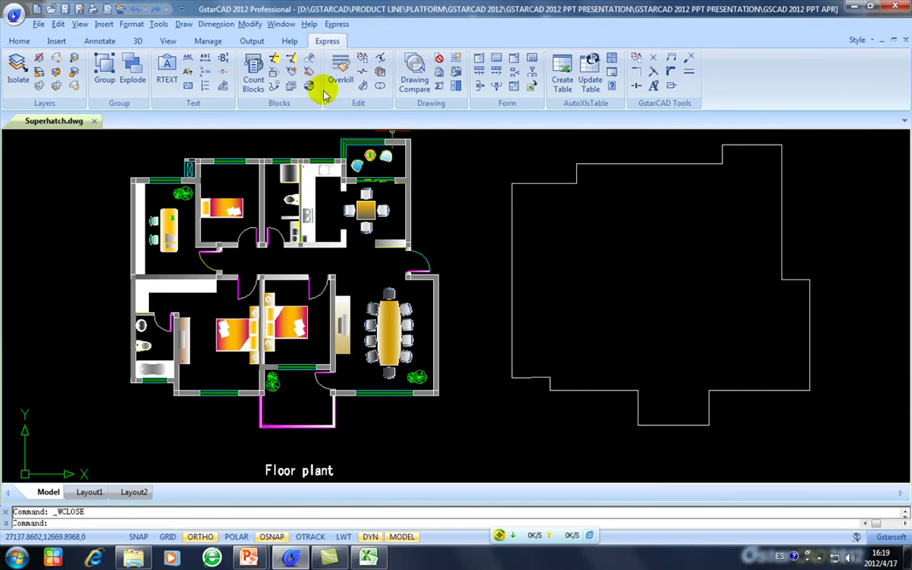
Load the floor-parquet image as the Superhatch fill, keeping scale and angle to specify on screen.
click(381, 74)
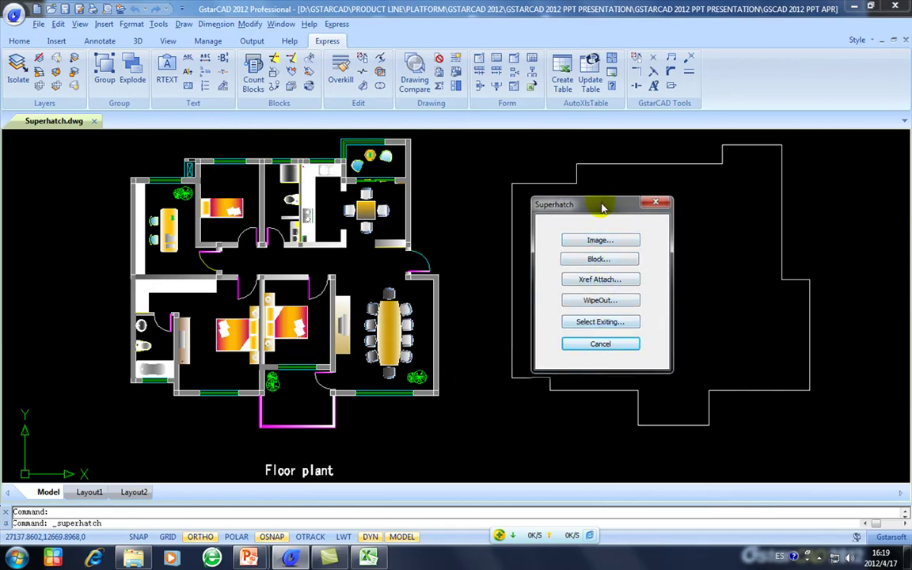
drag(595, 205, 590, 209)
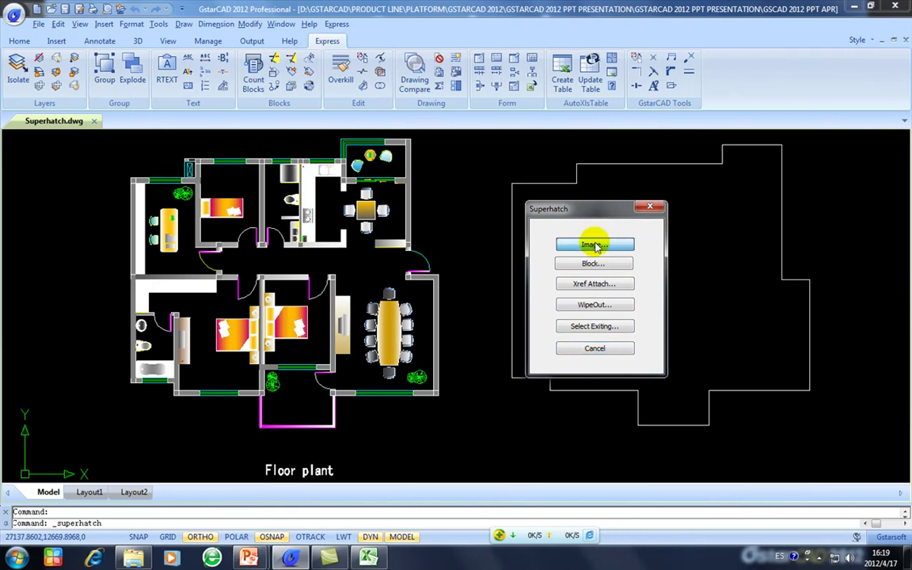
click(596, 247)
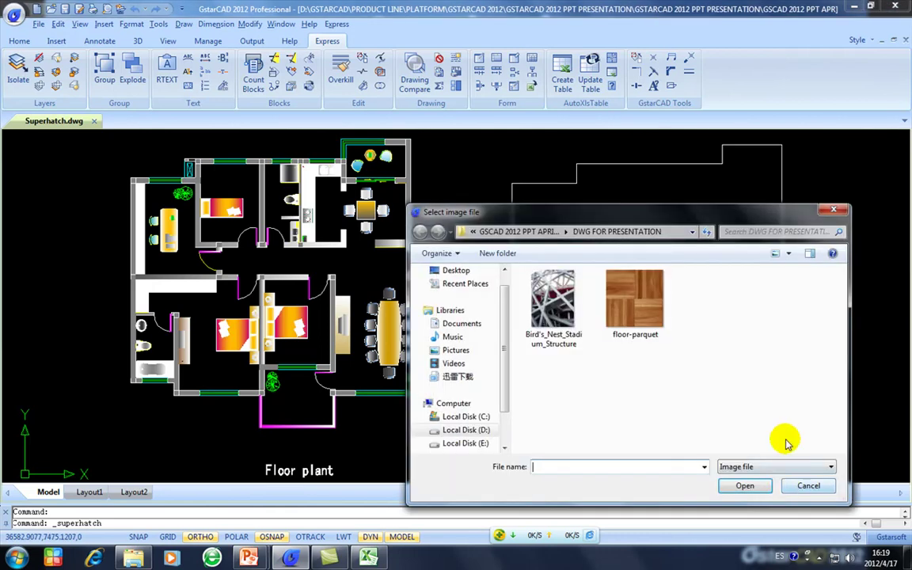
drag(621, 212, 279, 166)
click(304, 258)
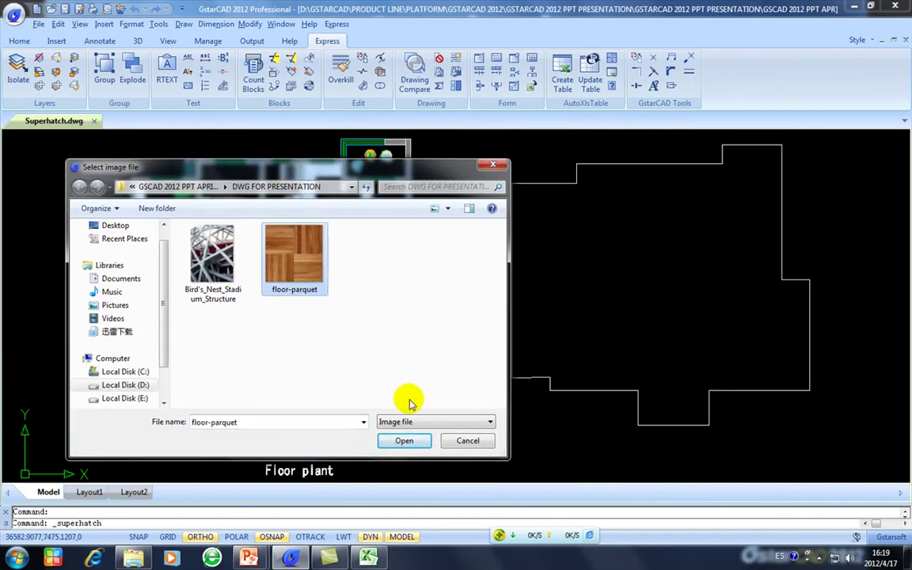
click(405, 441)
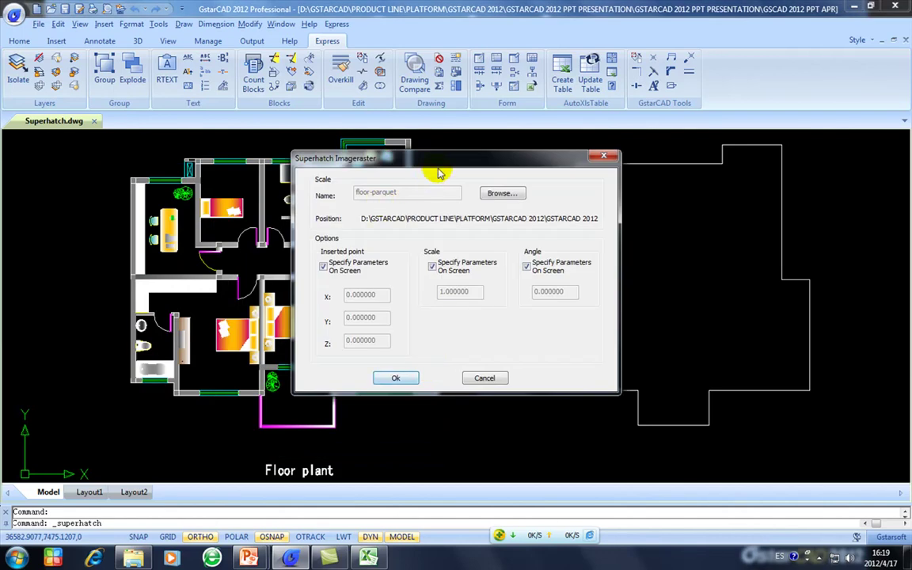
drag(438, 169, 603, 208)
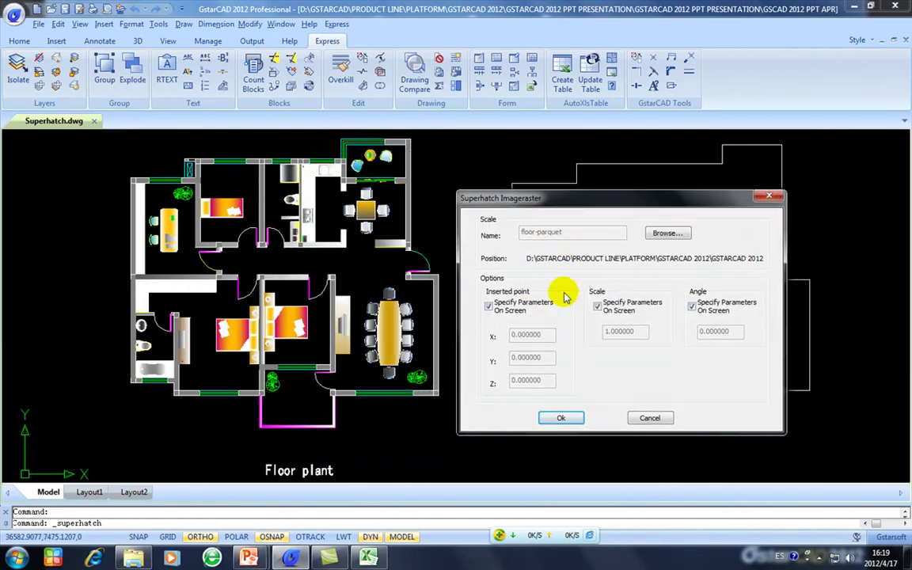
Anchor the parquet tiles at the outline's lower-left corner, set scale on screen, and accept the default angle.
click(563, 418)
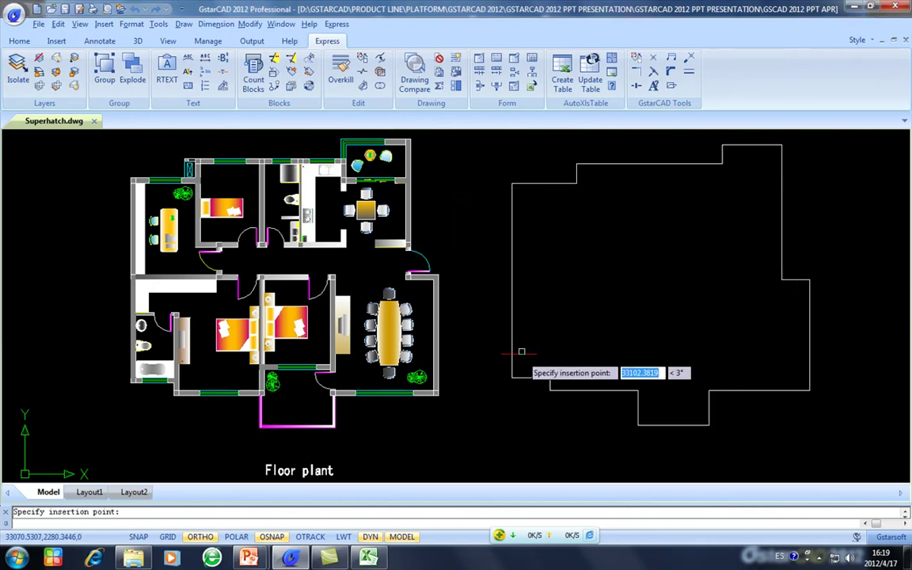
click(513, 377)
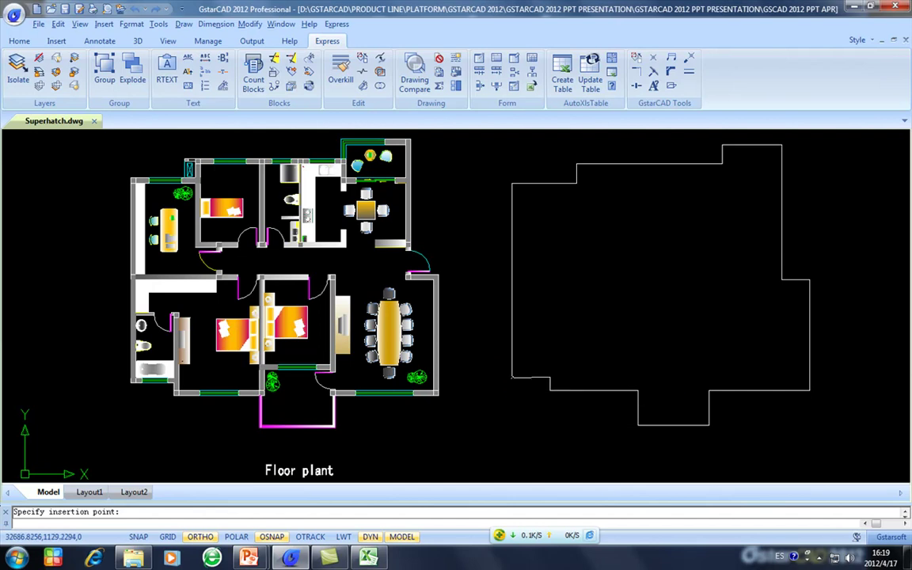
click(540, 345)
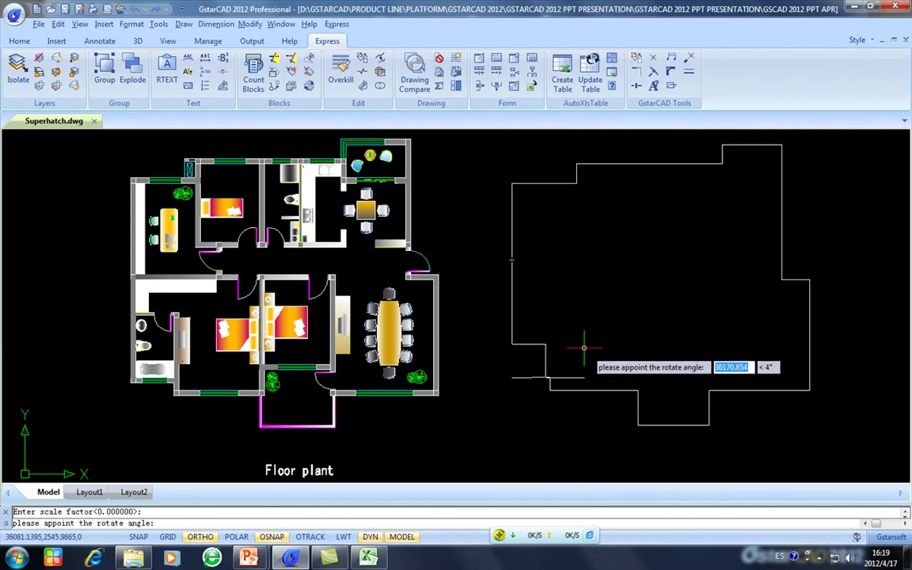
key(Return)
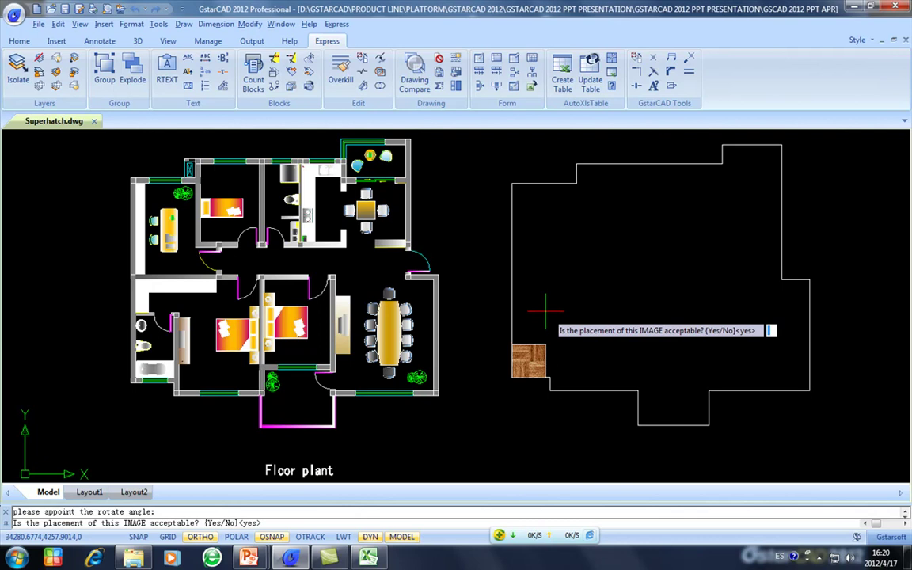
key(Return)
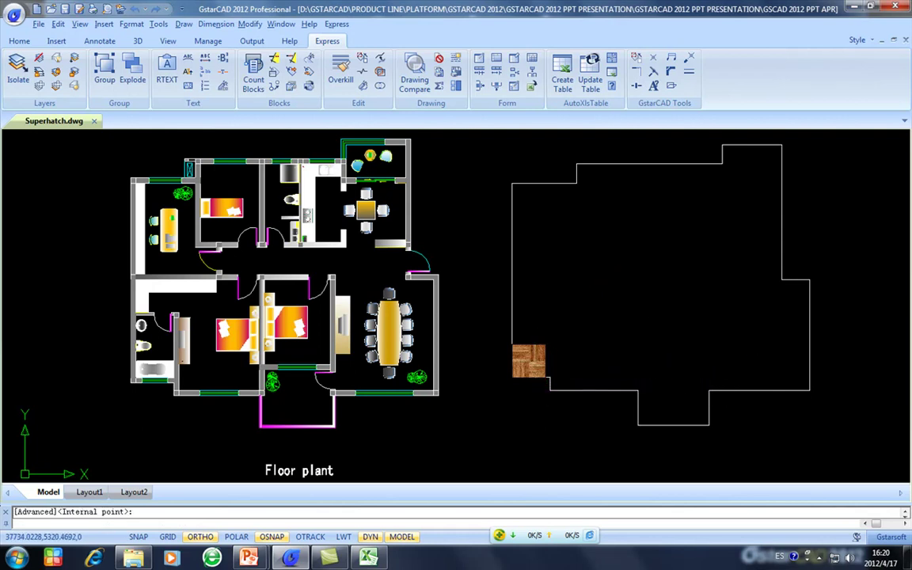
key(Escape)
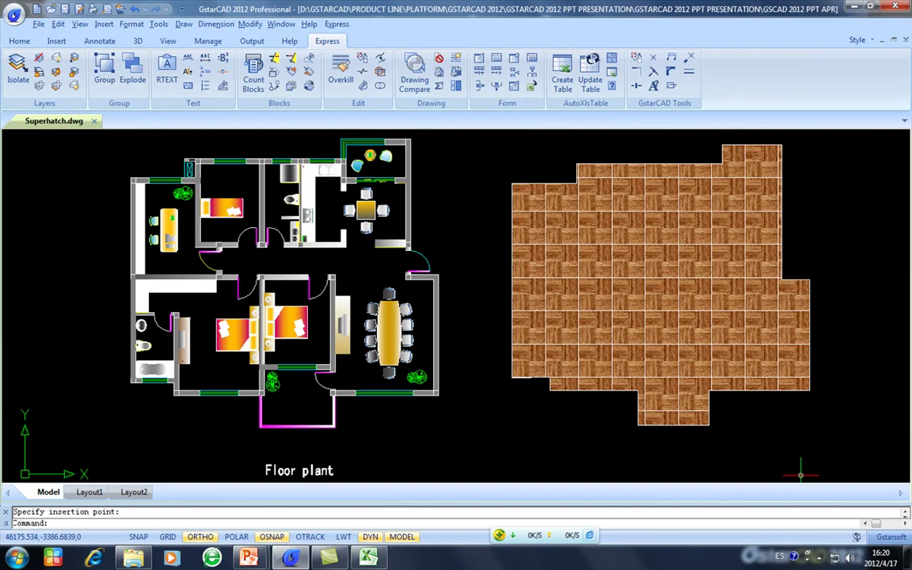
middle_drag(795, 432, 728, 419)
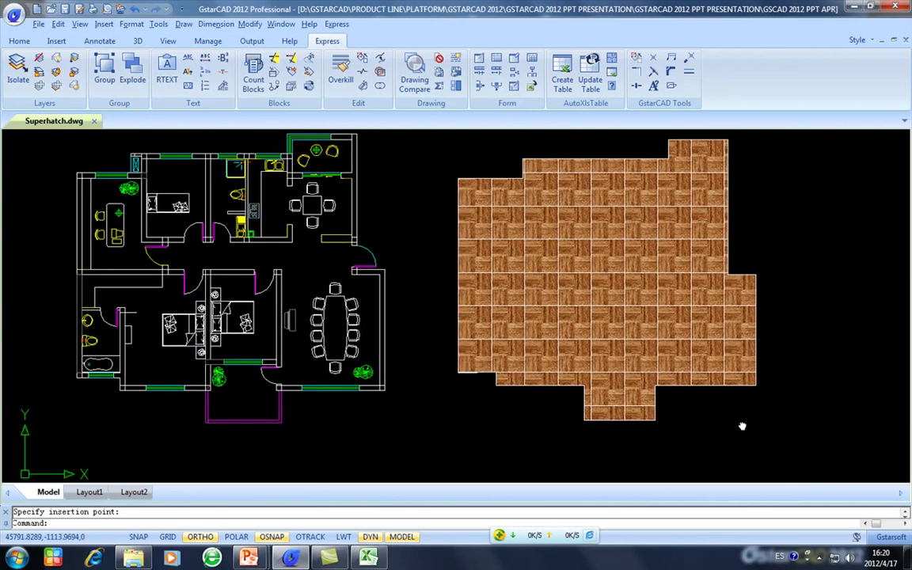
Copy the wood parquet hatch from its lower-right corner to the magenta wall corner.
text(co)
key(Return)
click(712, 437)
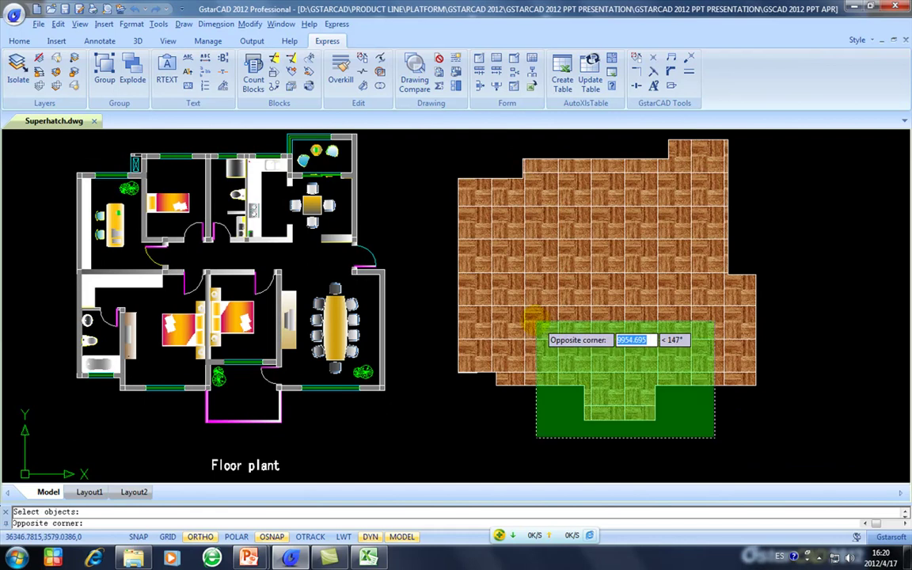
click(532, 323)
key(Return)
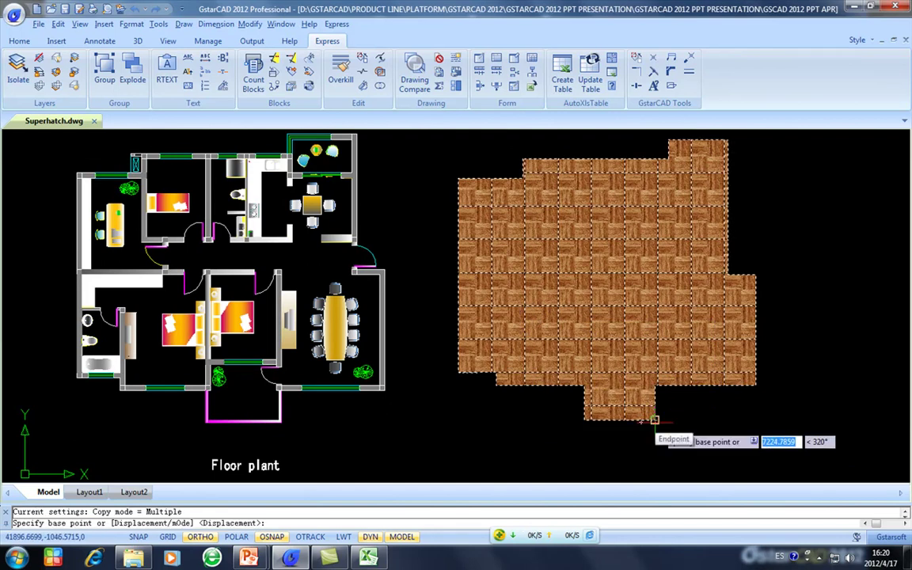
click(655, 421)
scroll(281, 420, up, 5)
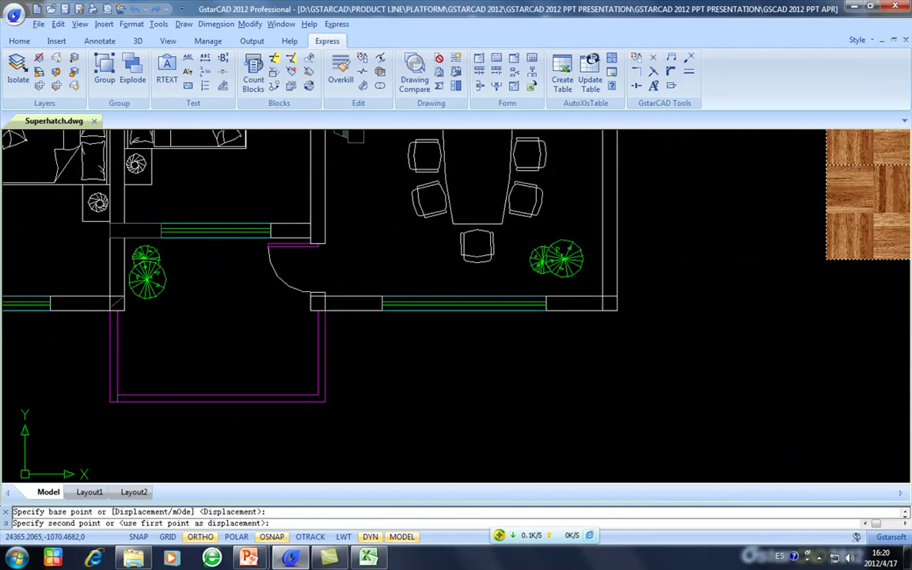
click(317, 394)
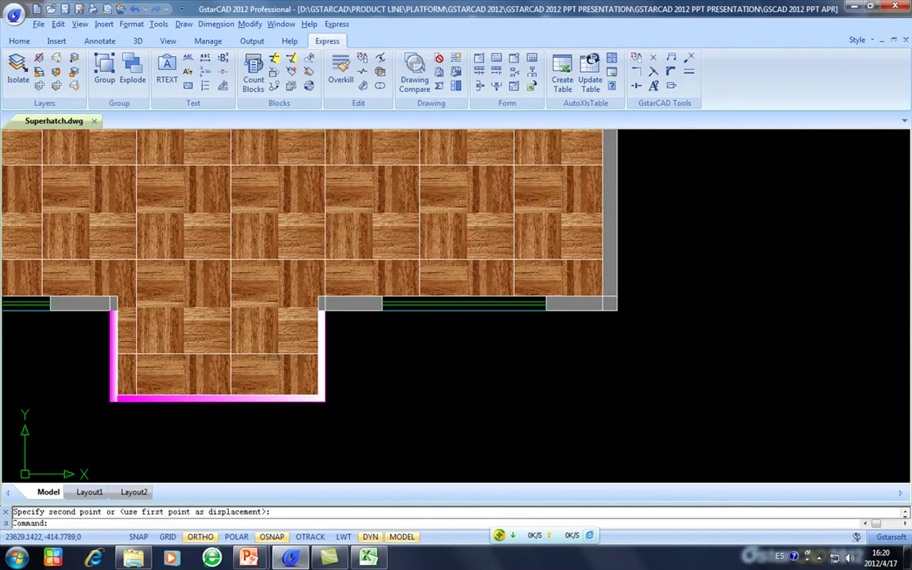
Send the wood parquet fill to the back with Draw Order > Send to Back.
click(247, 325)
right_click(274, 351)
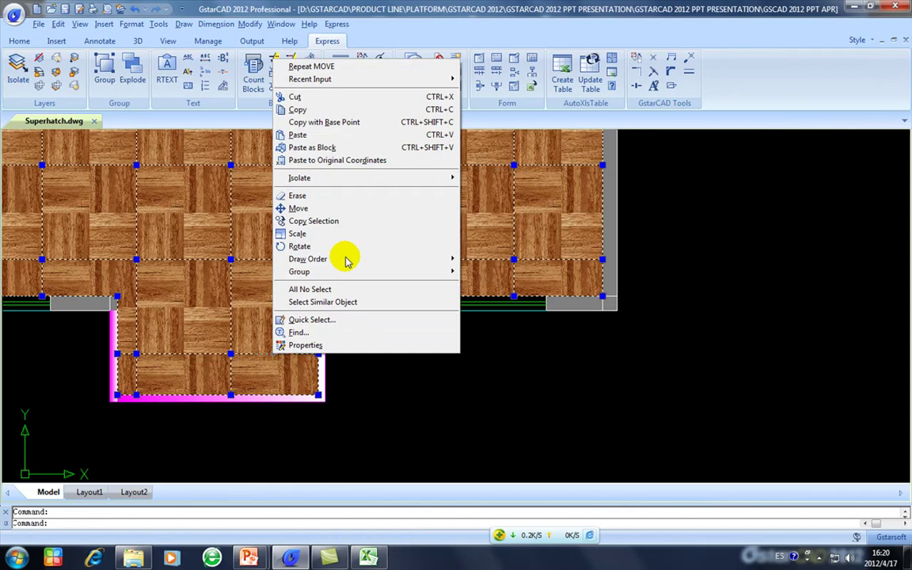
mouse_move(380, 254)
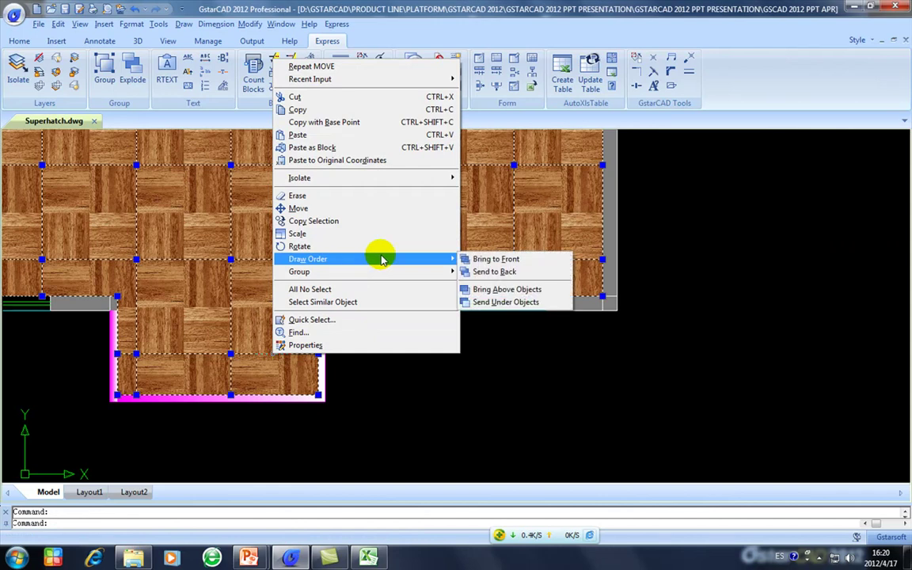
click(492, 272)
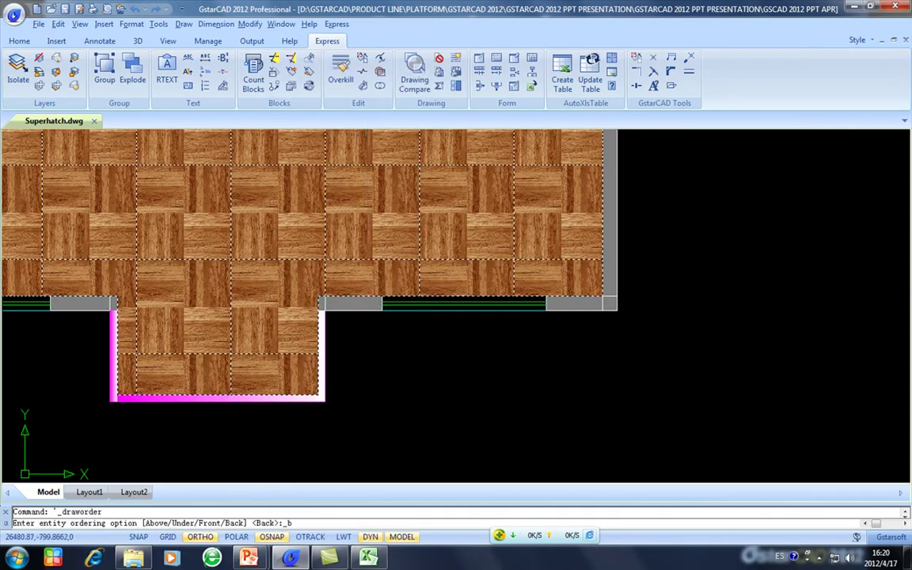
scroll(473, 376, down, 2)
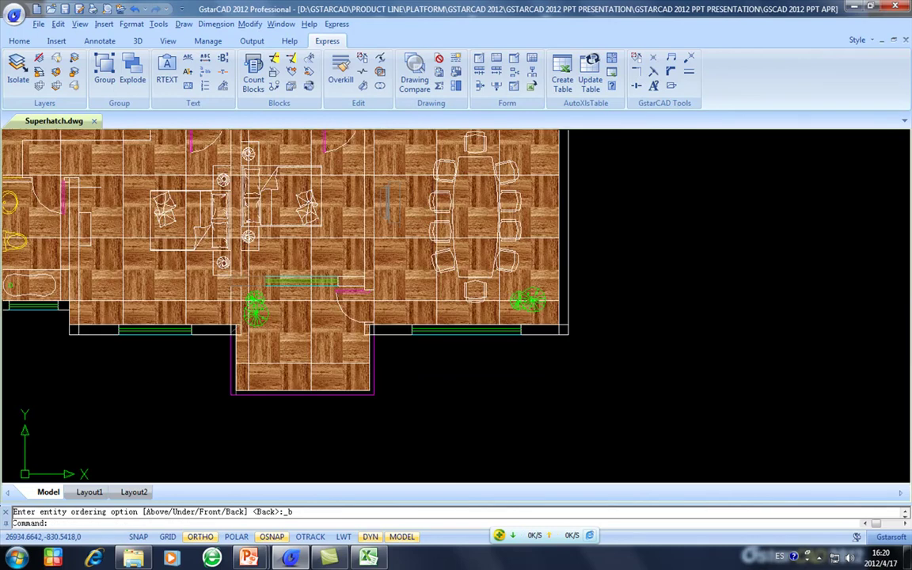
Set IMAGEFRAME to 0 so the parquet tile borders disappear.
scroll(478, 384, down, 2)
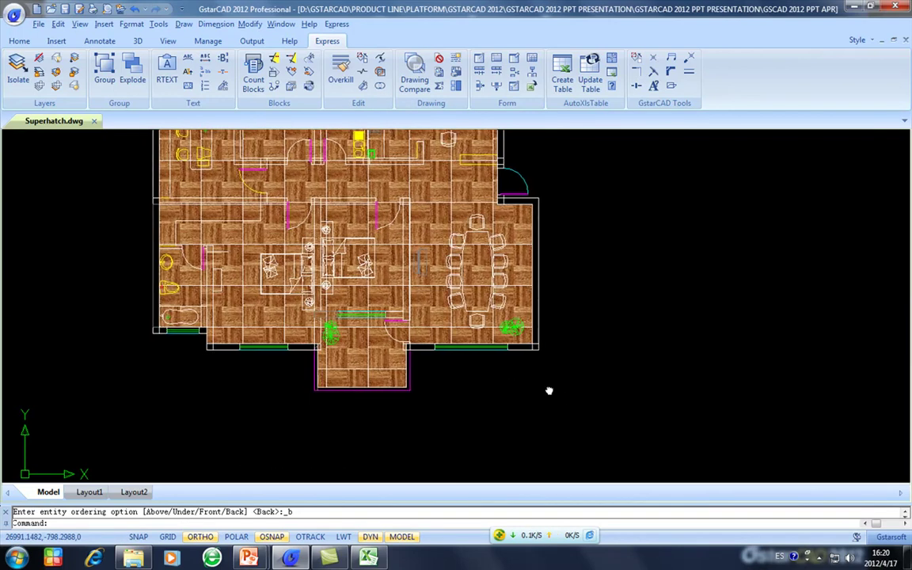
scroll(550, 389, down, 1)
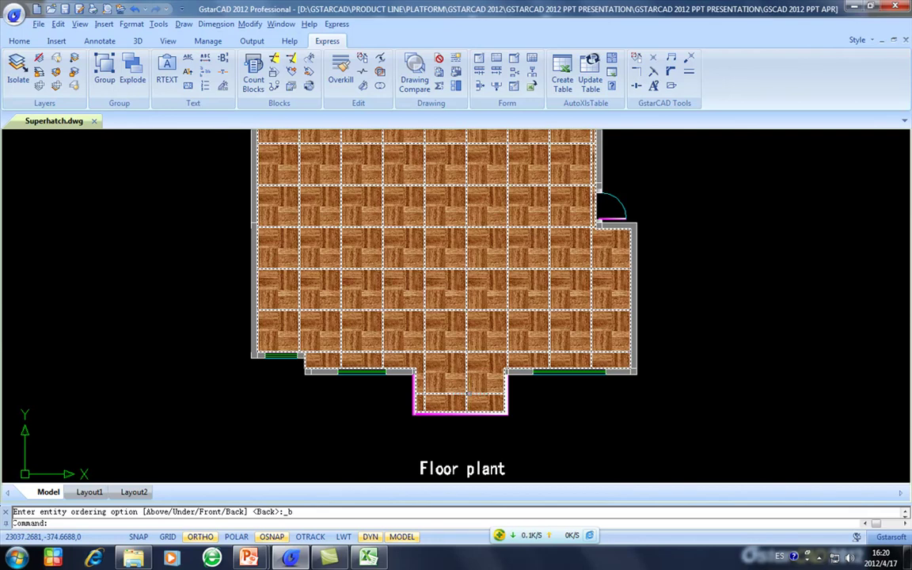
text(IMA)
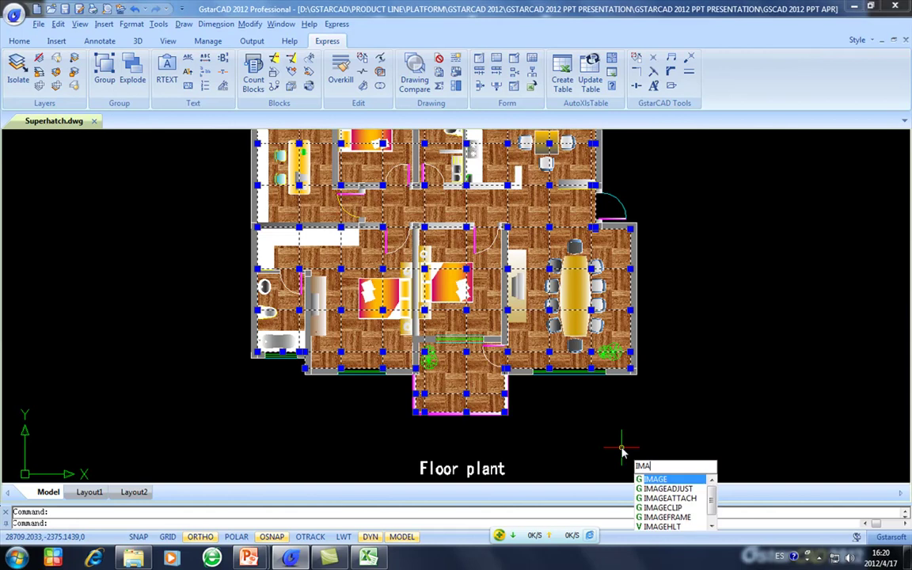
text(GEFRAME)
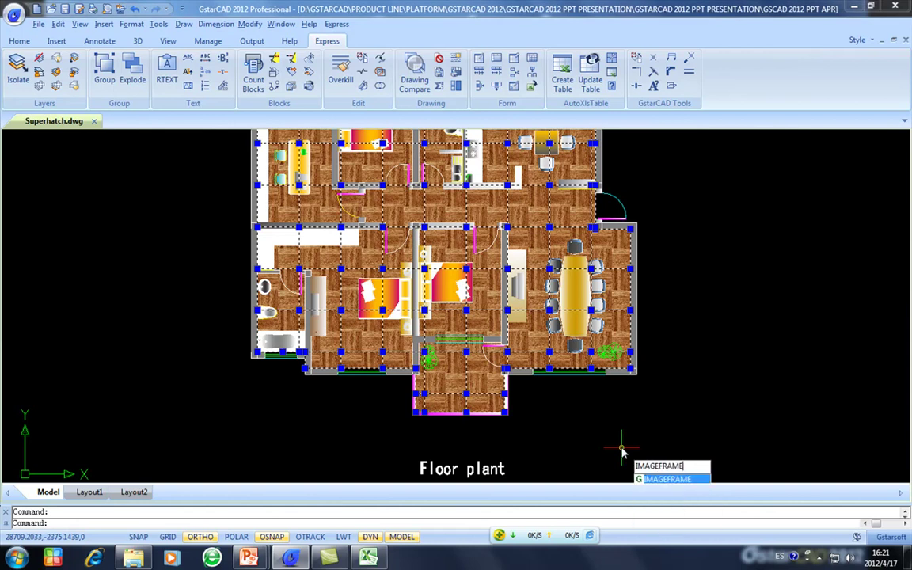
key(Return)
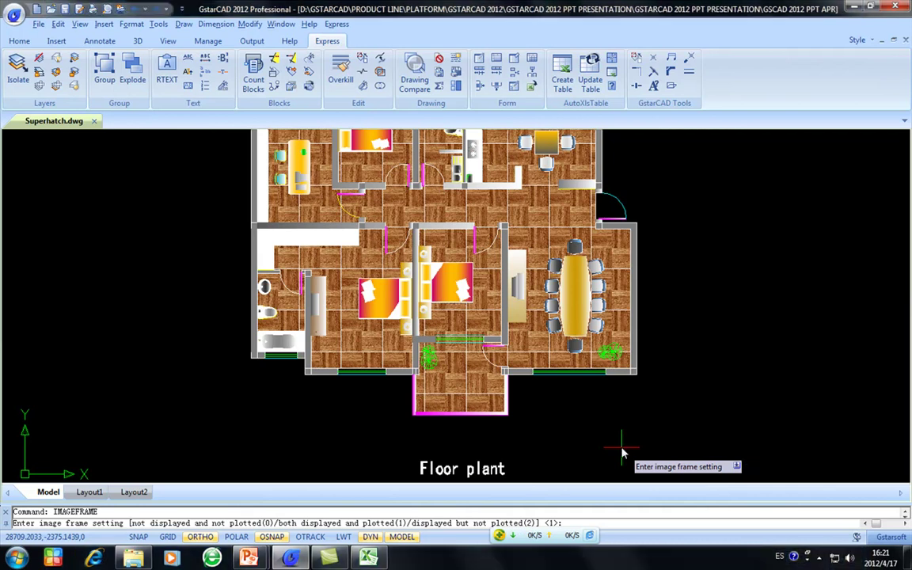
text(0)
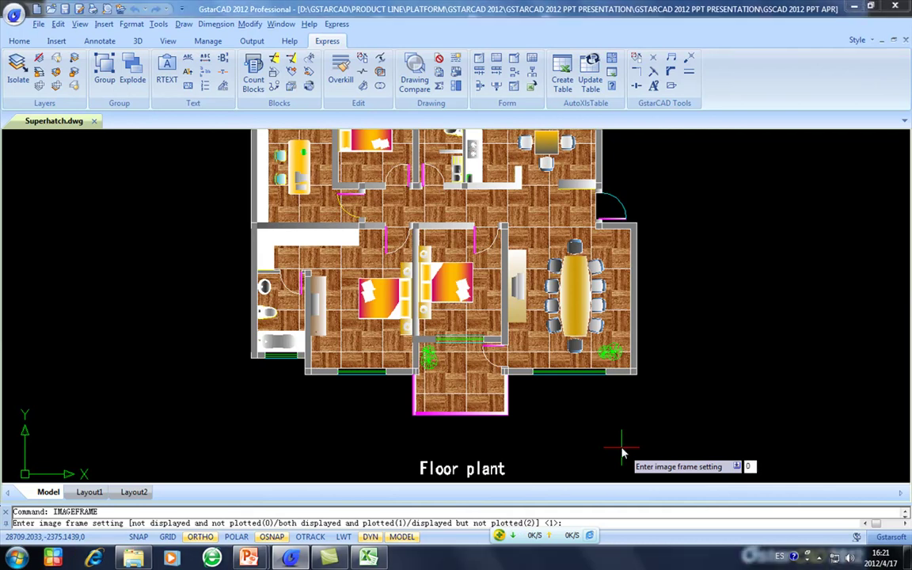
key(Return)
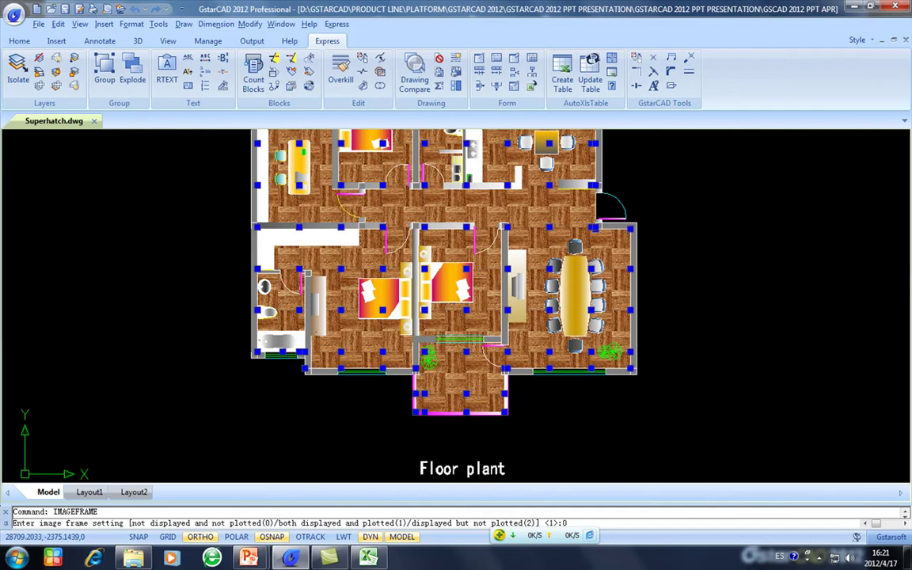
key(Escape)
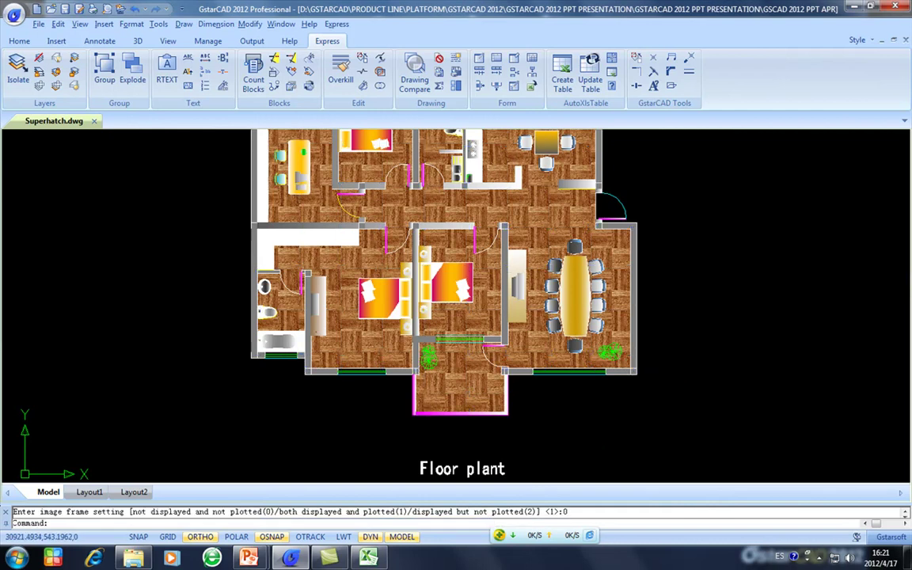
mouse_move(716, 366)
middle_down()
mouse_move(763, 391)
mouse_move(767, 407)
mouse_move(757, 409)
middle_up()
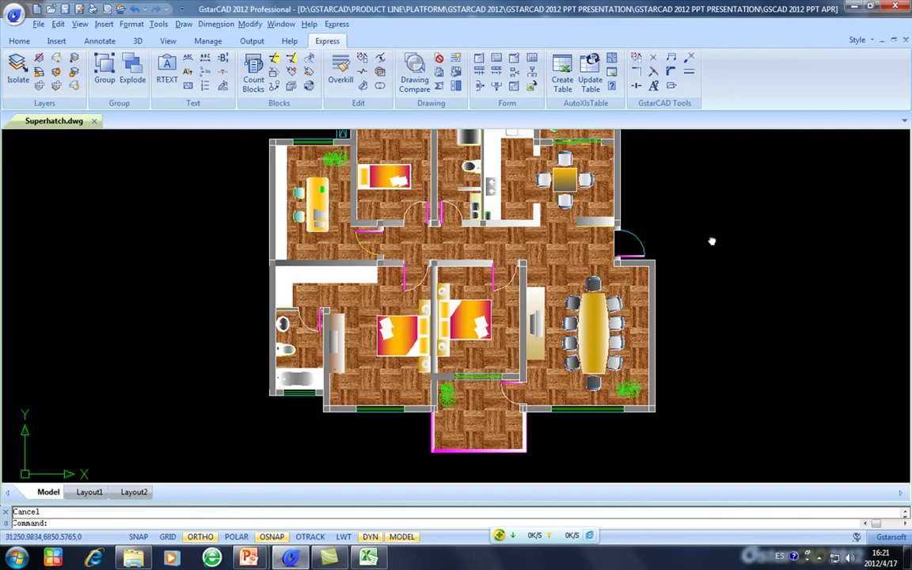
middle_drag(712, 240, 703, 251)
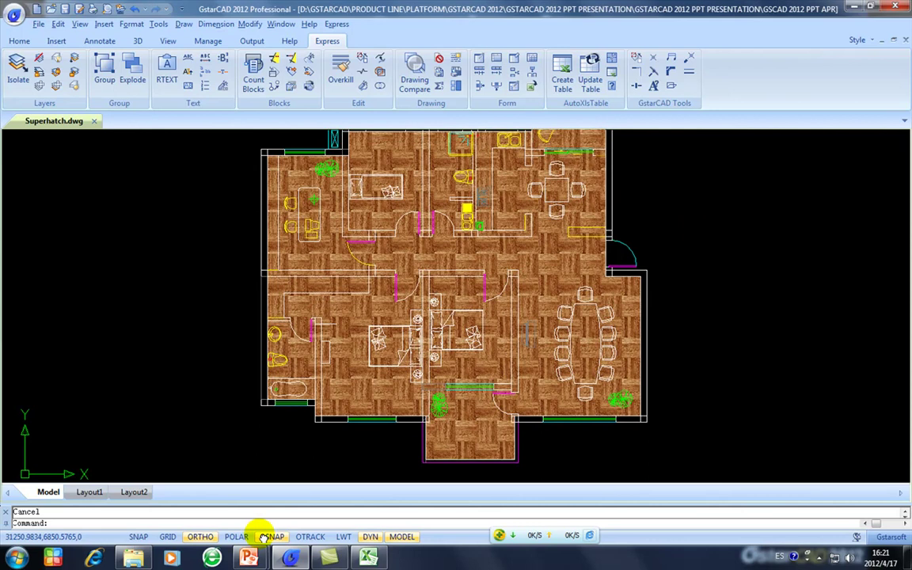
mouse_move(248, 558)
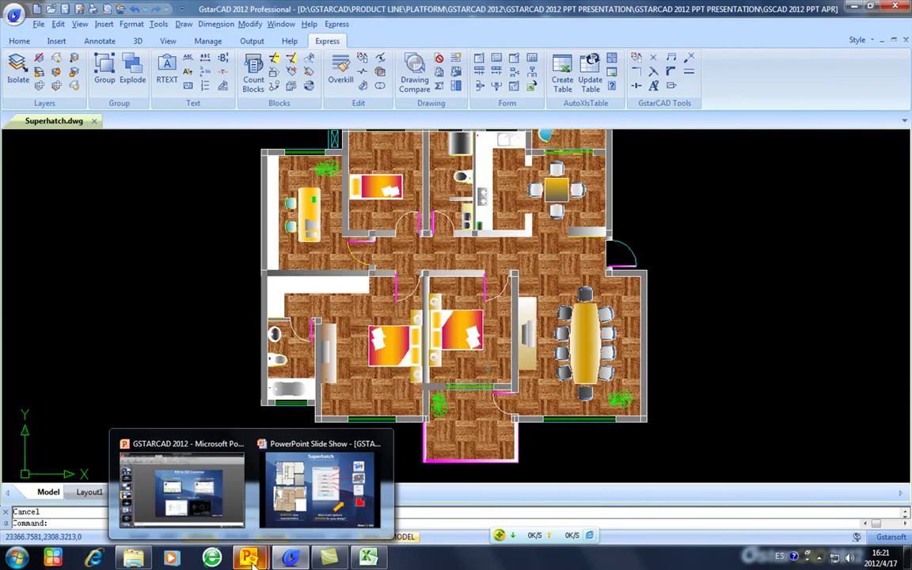